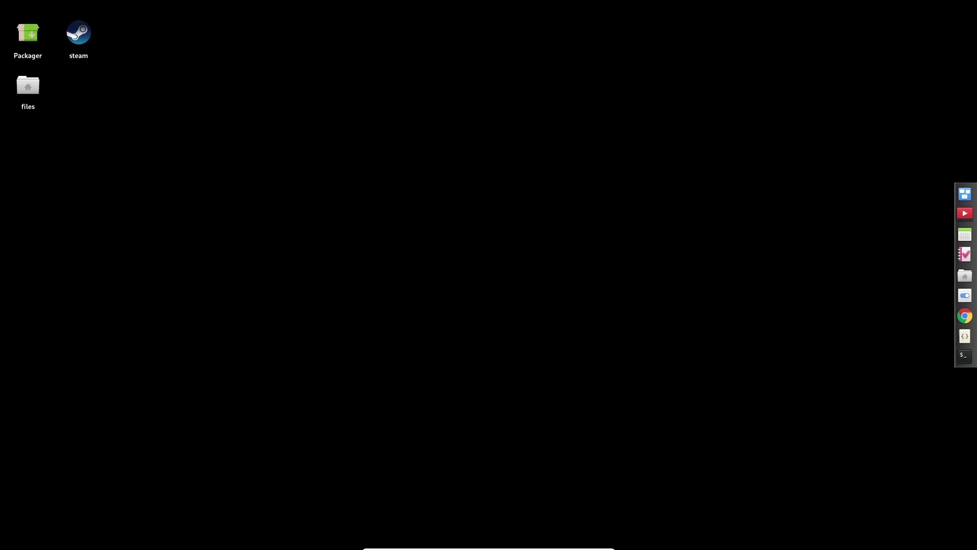
Step: Open and dismiss the desktop context menu while the ink-cloud wallpaper and top panel load
right_click(343, 122)
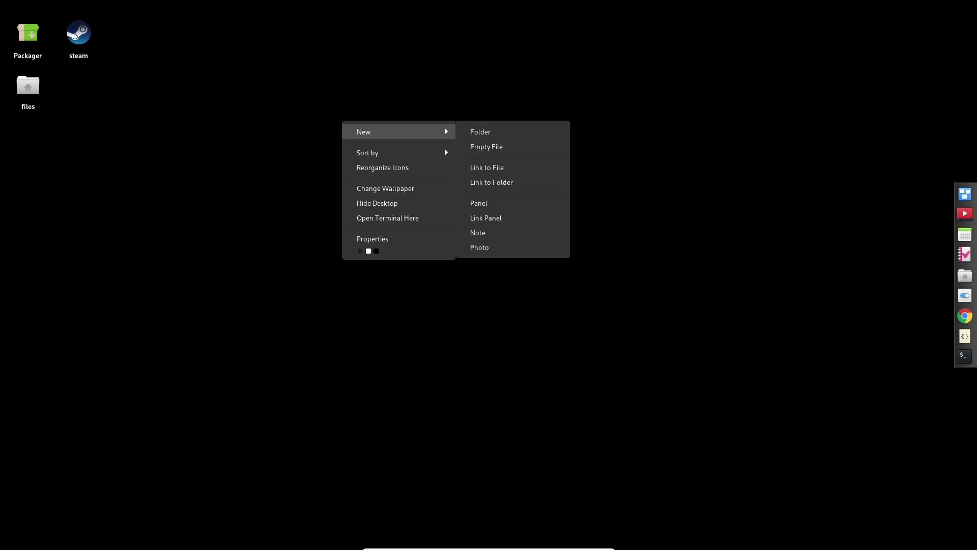
key(Escape)
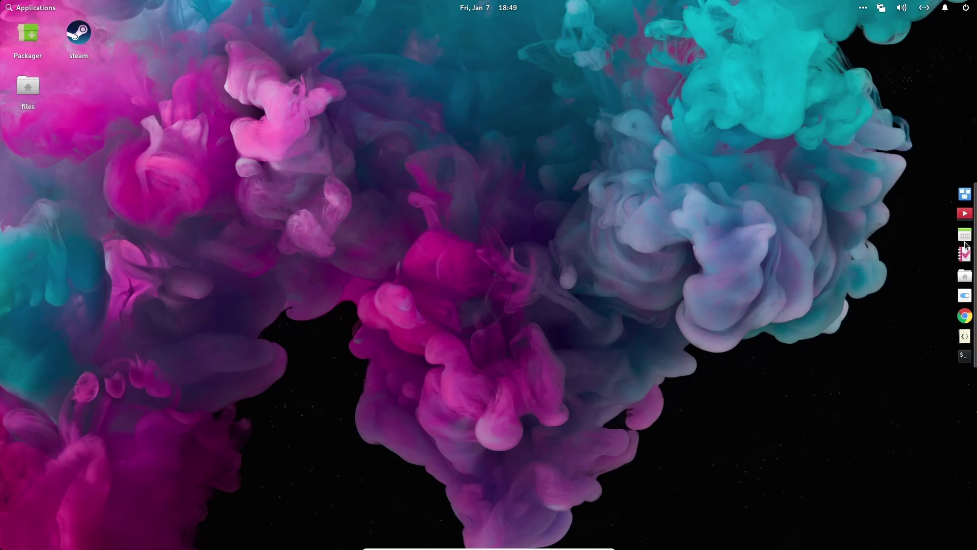
key(super)
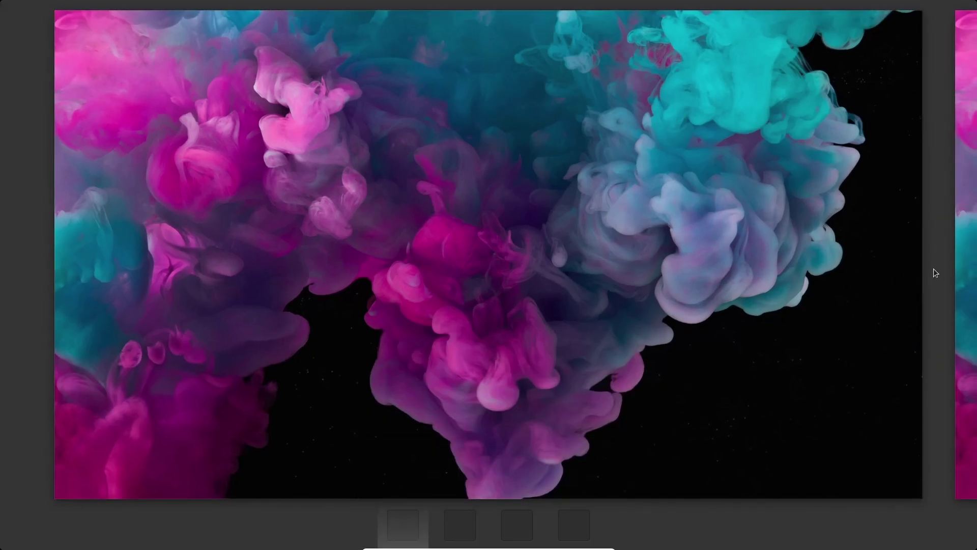
click(958, 283)
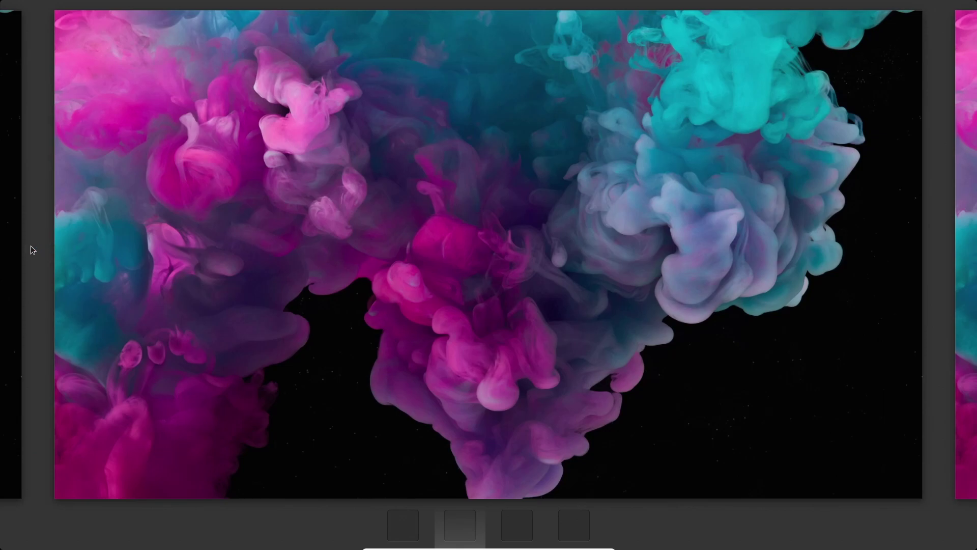
click(14, 255)
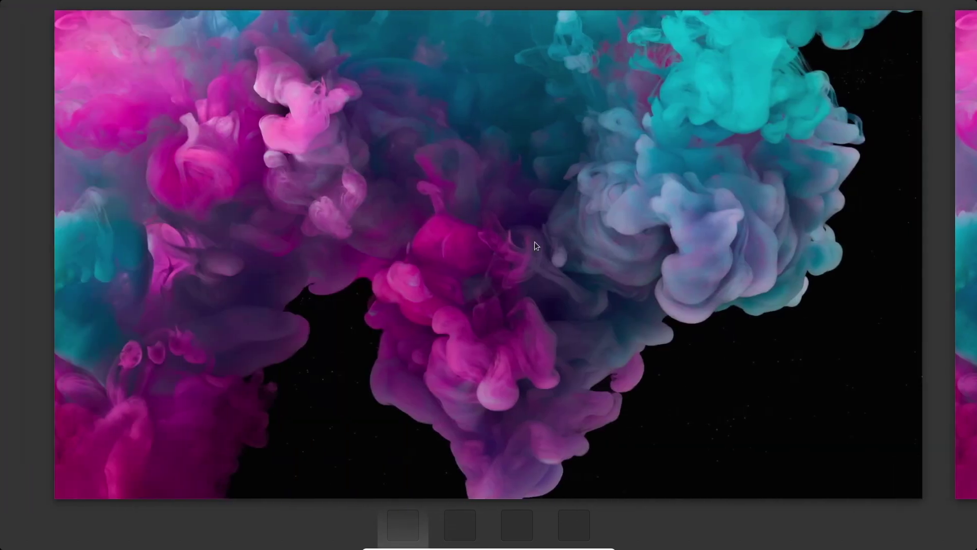
click(573, 233)
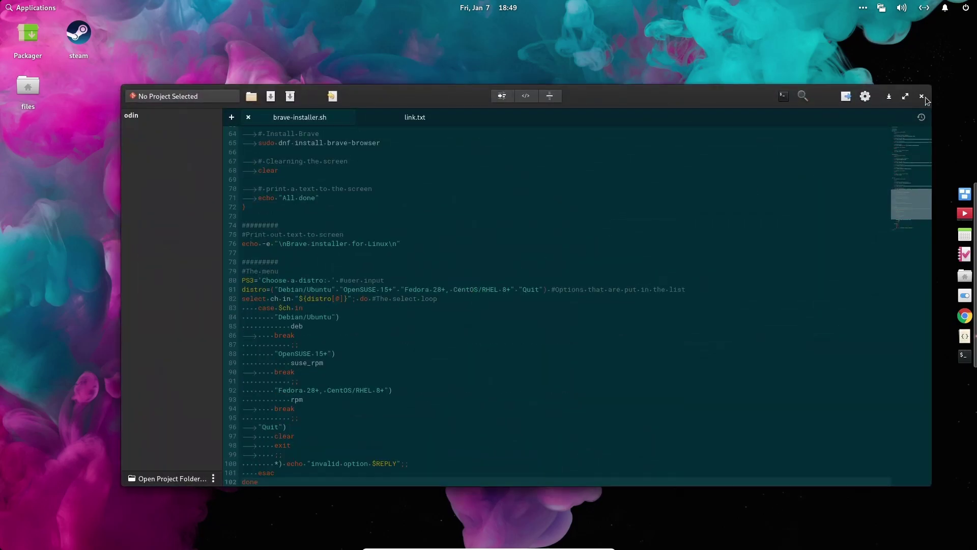
click(923, 97)
click(966, 275)
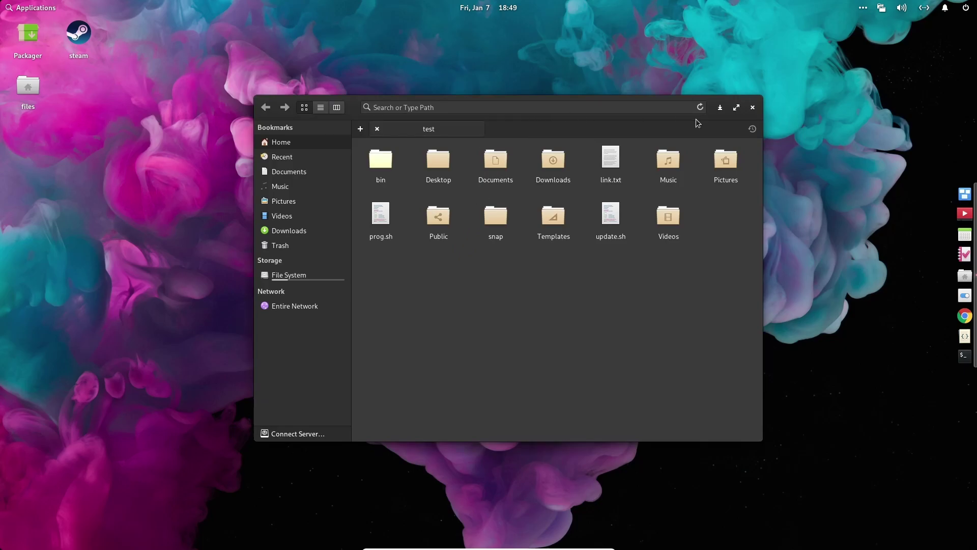
click(720, 106)
right_click(488, 86)
Step: Open the desktop wallpaper settings, then the Variety menu from the hidden tray icons
click(554, 154)
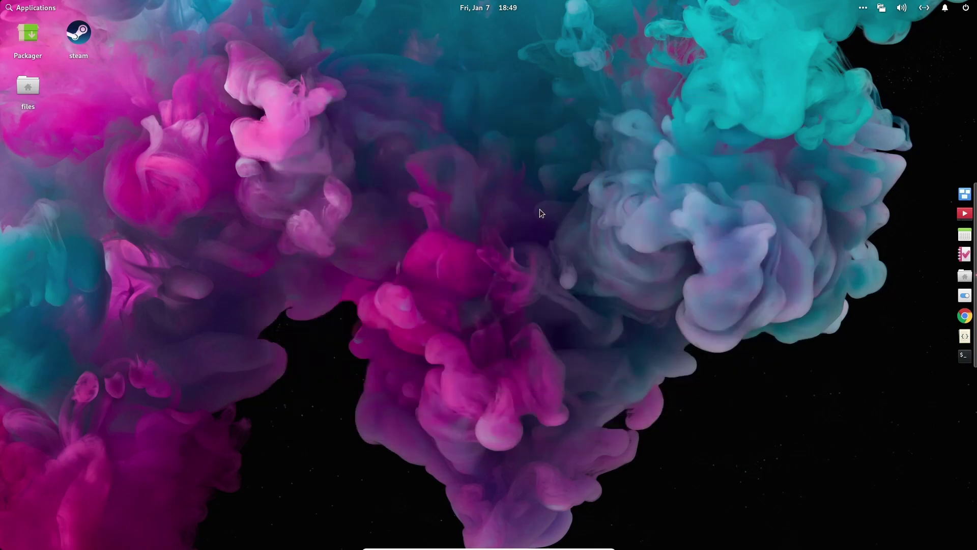
click(879, 4)
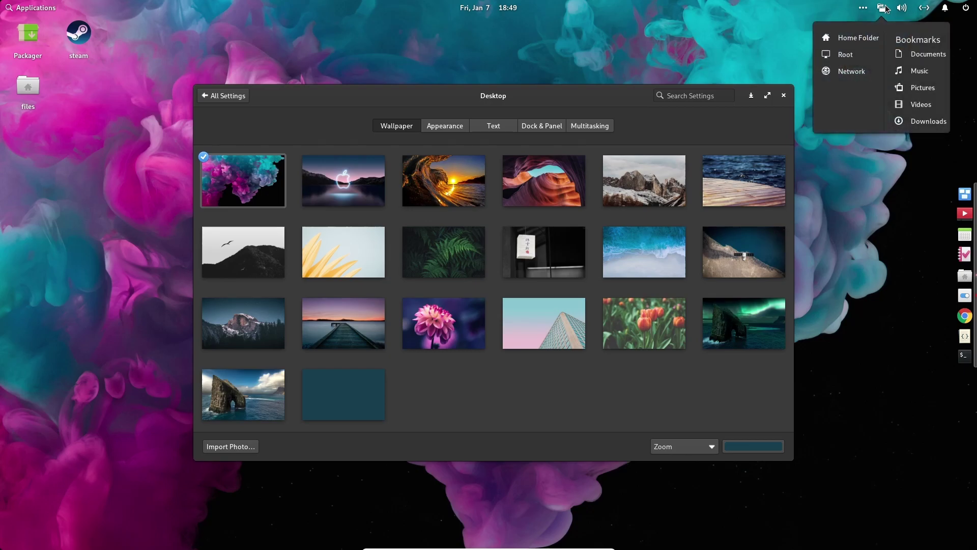
click(873, 15)
click(865, 8)
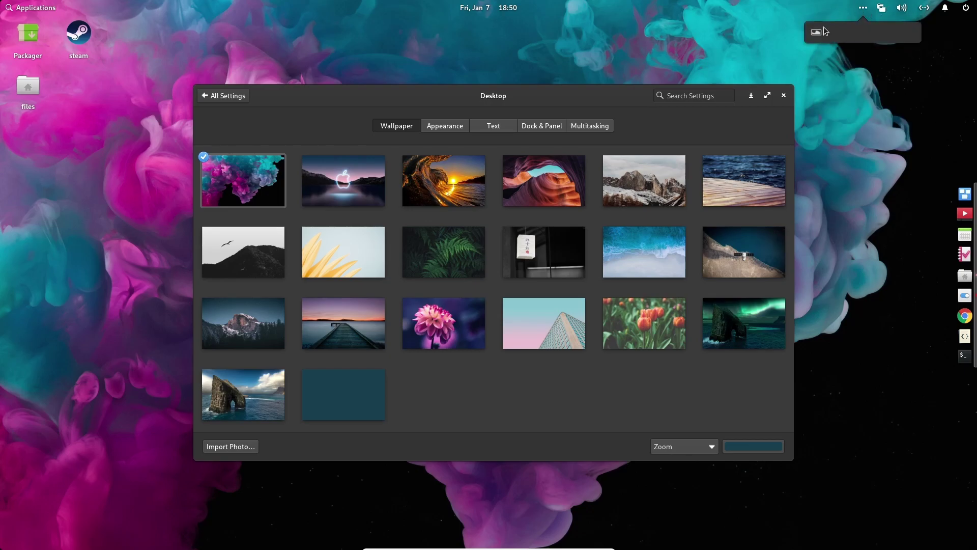
click(817, 32)
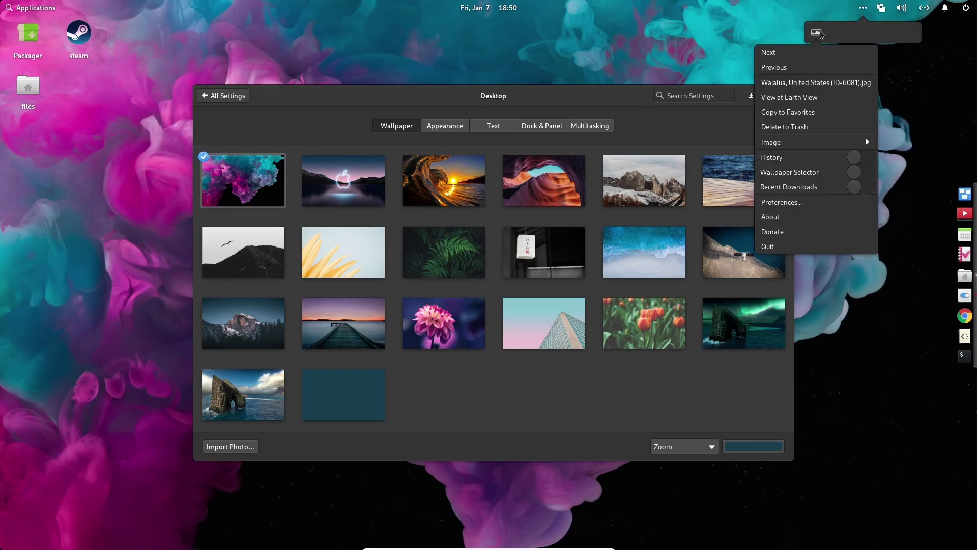
Step: In Variety Preferences, select the NASA APOD source, close the thumbnail strip, and close Preferences
click(780, 203)
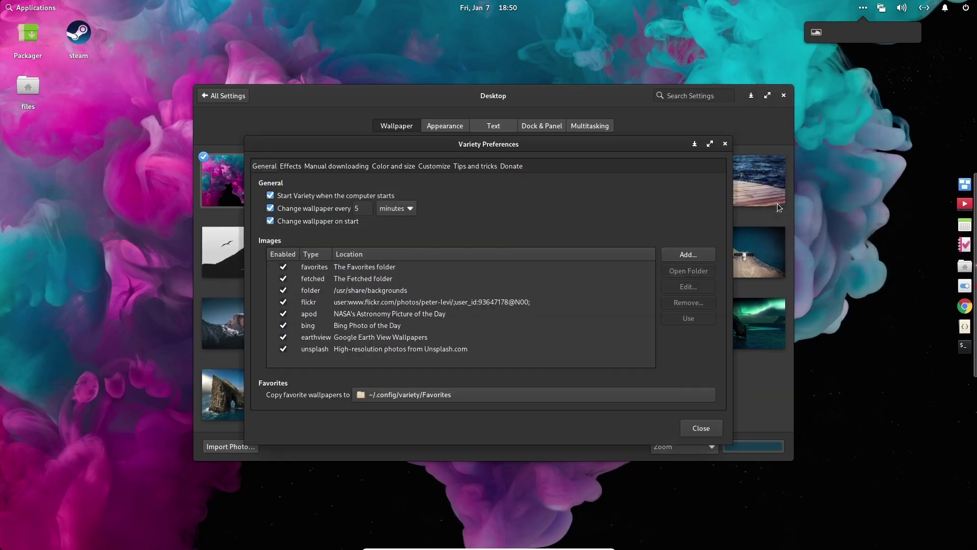
click(361, 315)
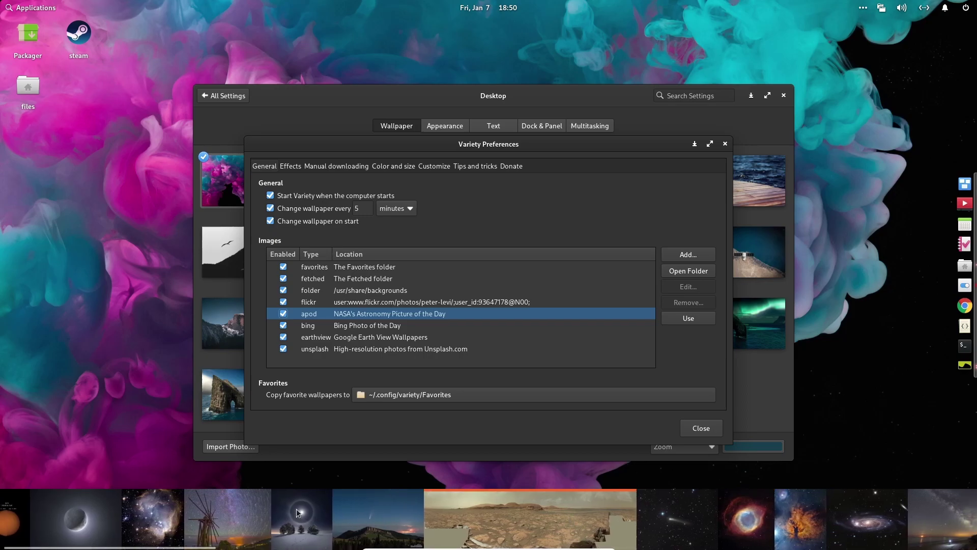
right_click(671, 505)
click(694, 495)
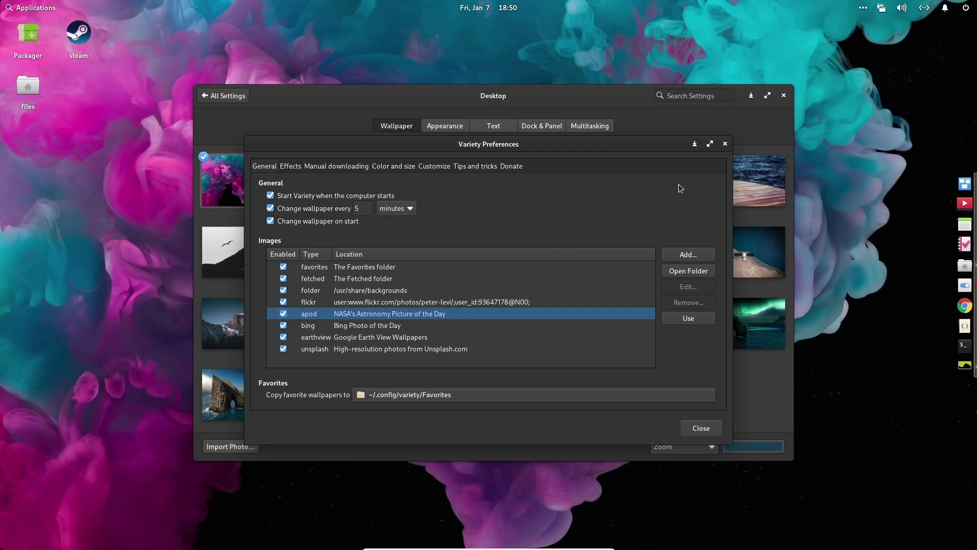
click(725, 144)
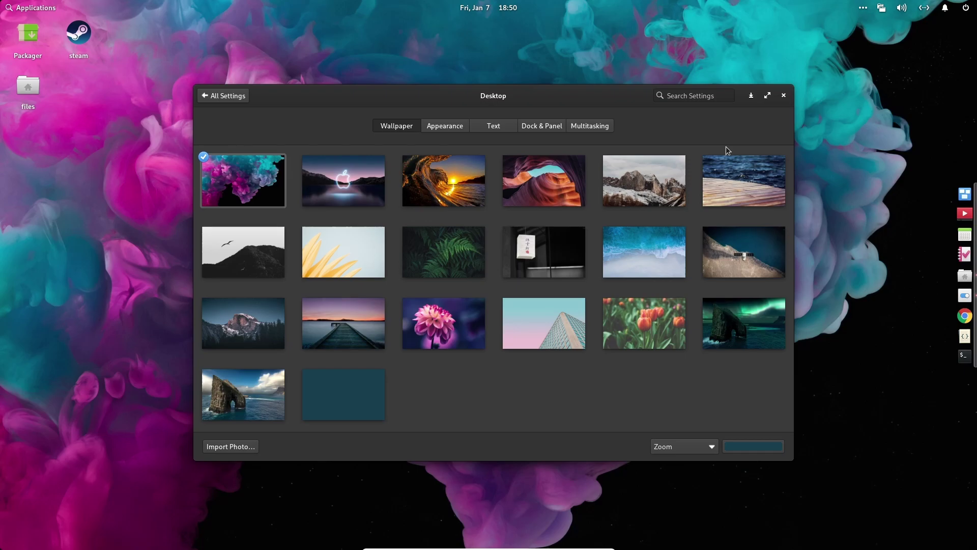
Step: Unlock the login keyring with the password, move the Videos window aside, and focus Chrome
drag(611, 104, 584, 87)
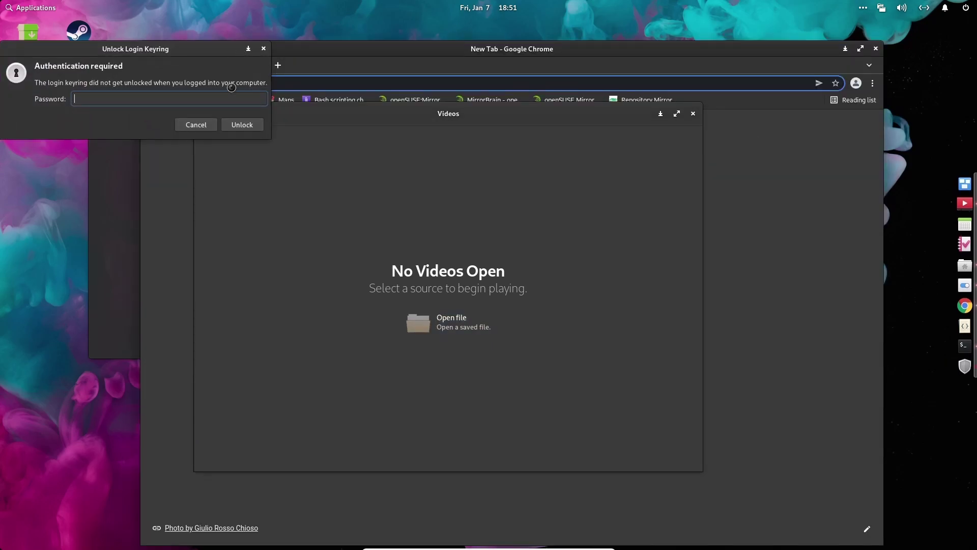
text(••••••)
key(Return)
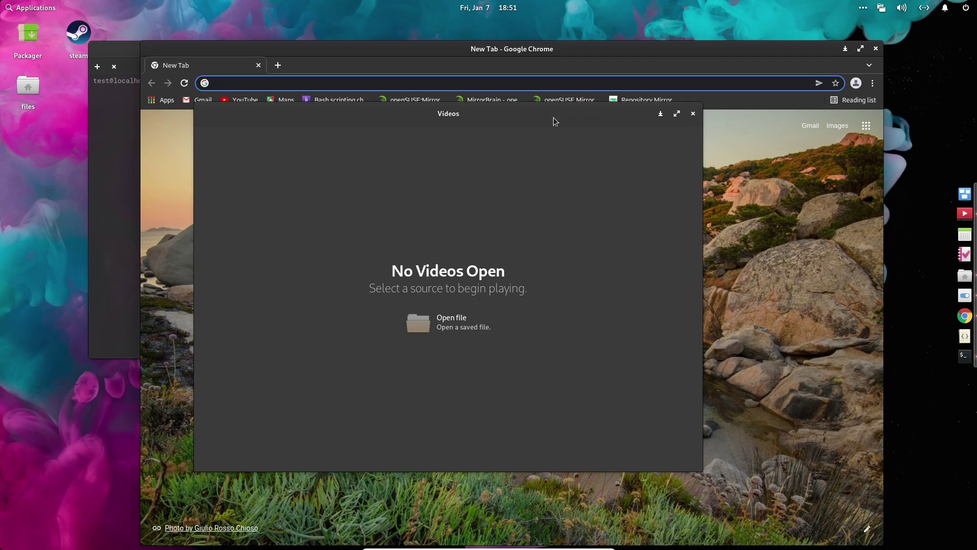
drag(552, 117, 765, 158)
click(907, 155)
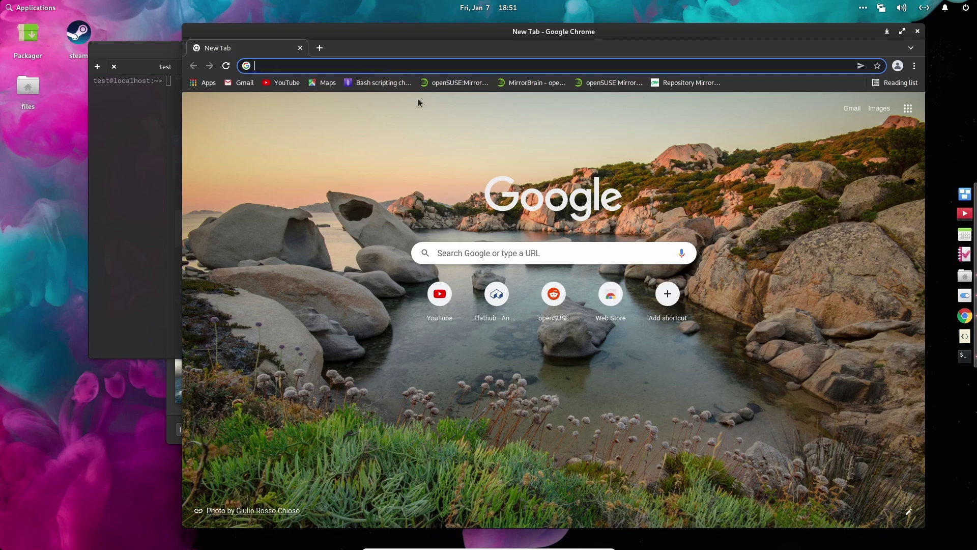
Step: Run /home/test/update.sh in the terminal, choose option 3 (openSUSE), and enter the sudo password
click(152, 56)
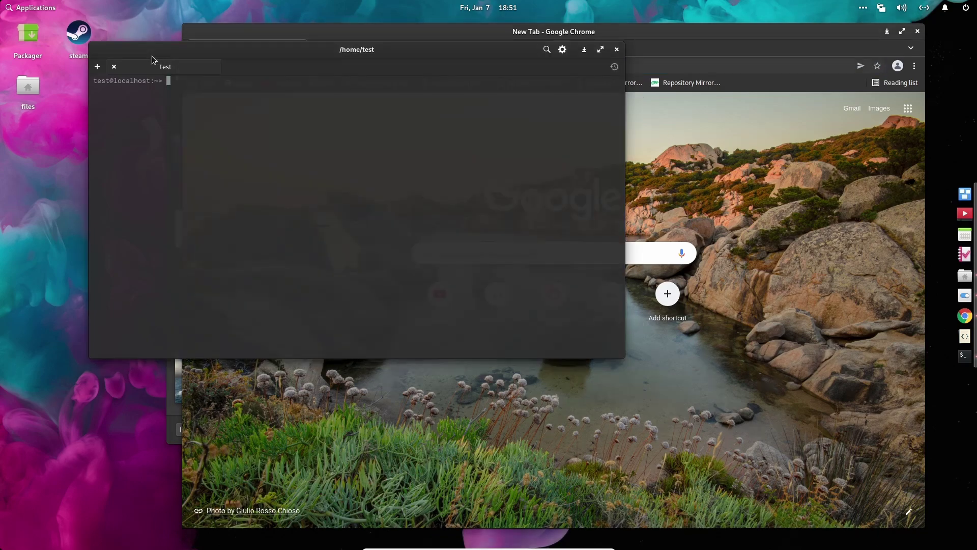
text('/home/test/update.sh')
key(Return)
text(3)
key(Return)
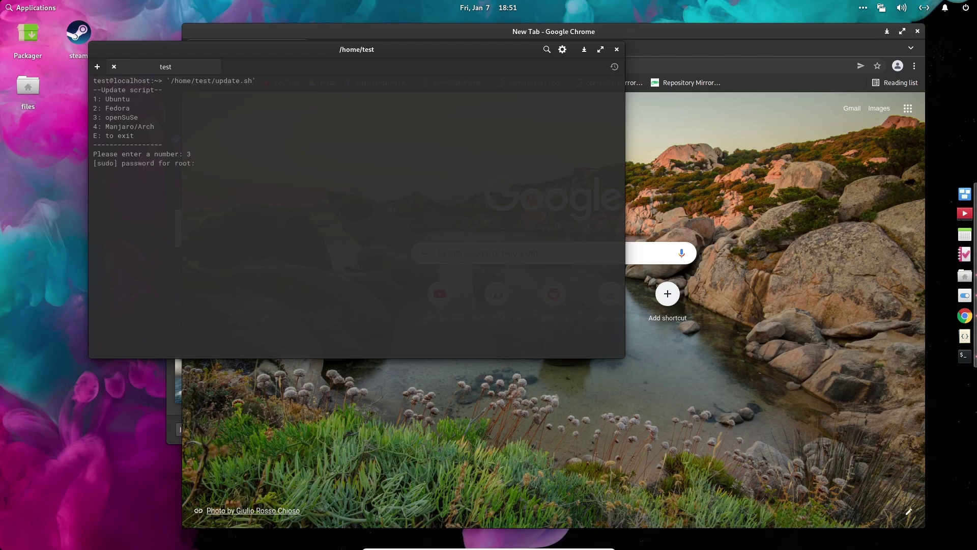
key(Return)
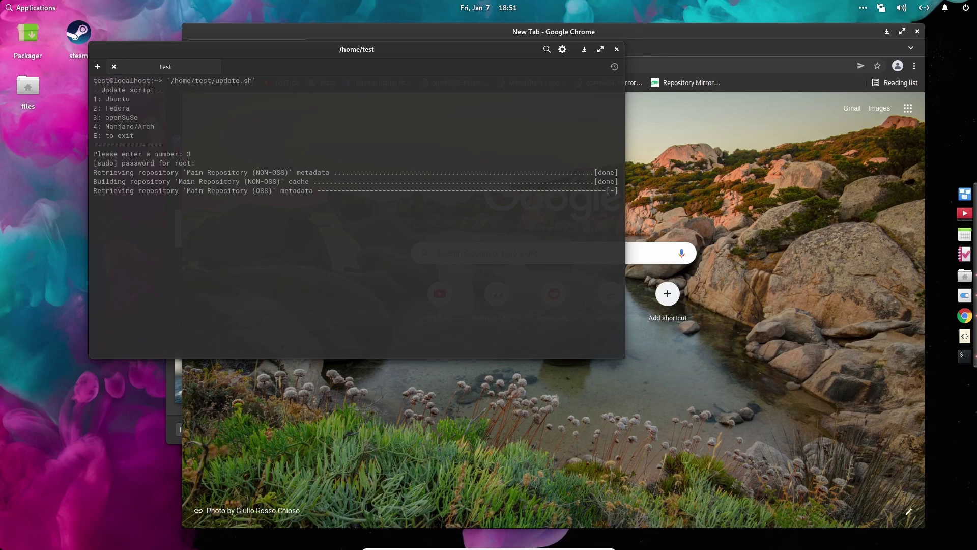
Step: Rearrange the terminal and Chrome windows, then accept the upgrade's Continue prompt
drag(250, 53, 189, 70)
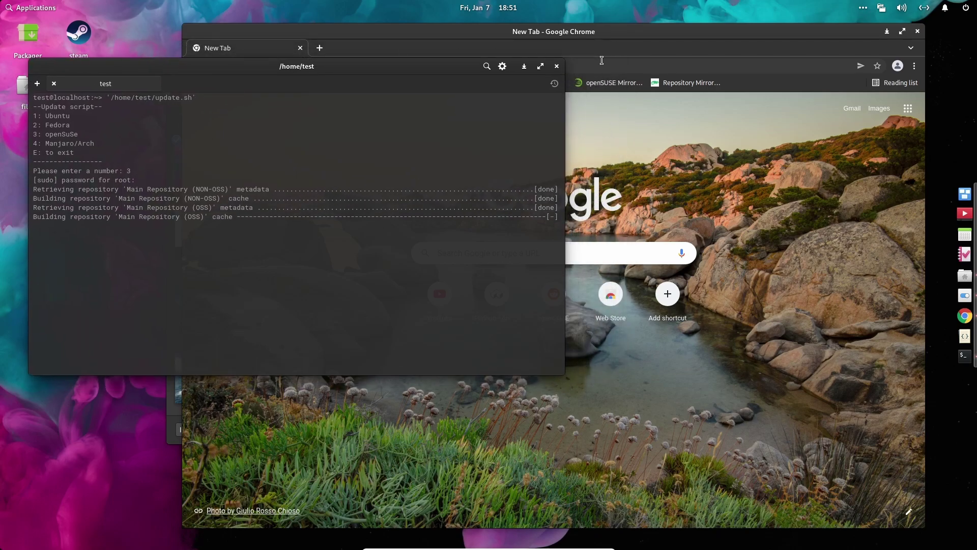
drag(644, 36, 640, 34)
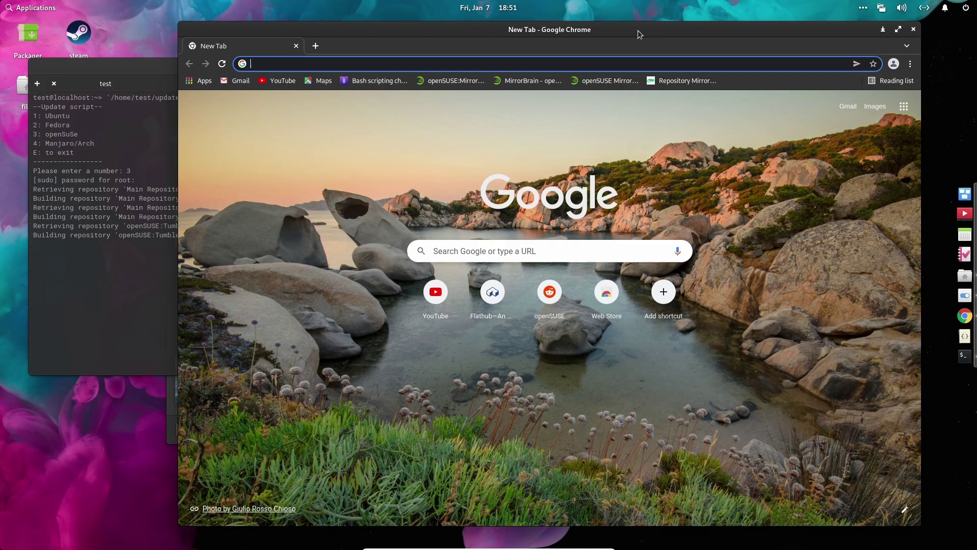
click(863, 8)
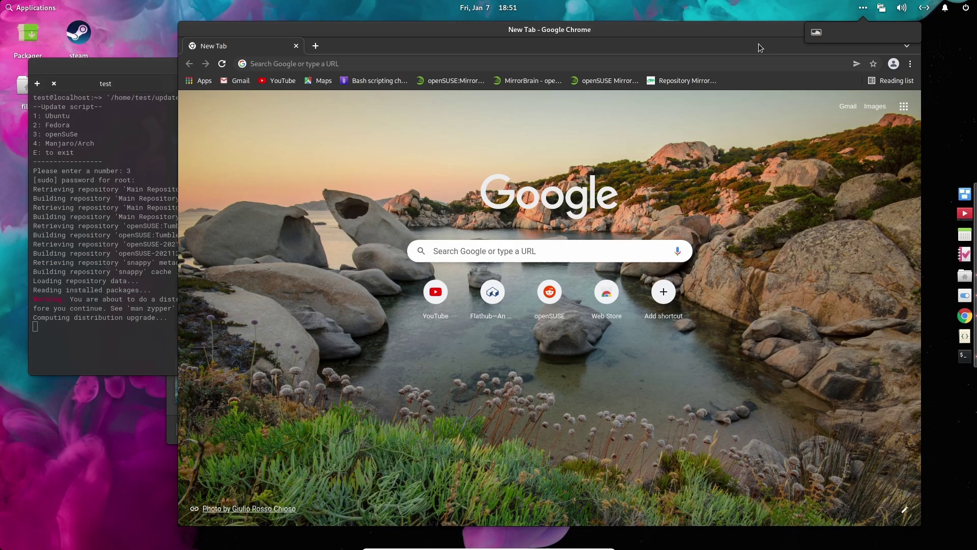
mouse_move(486, 7)
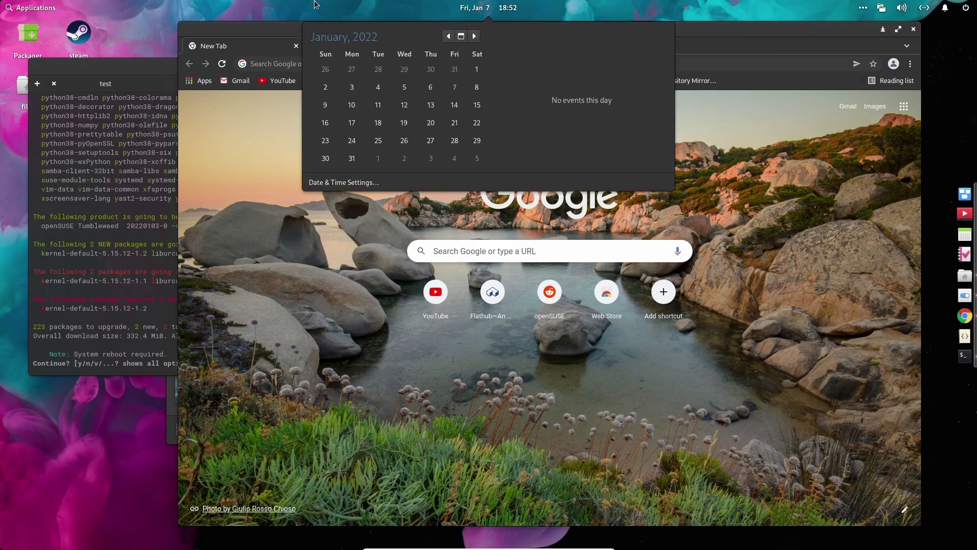
click(164, 79)
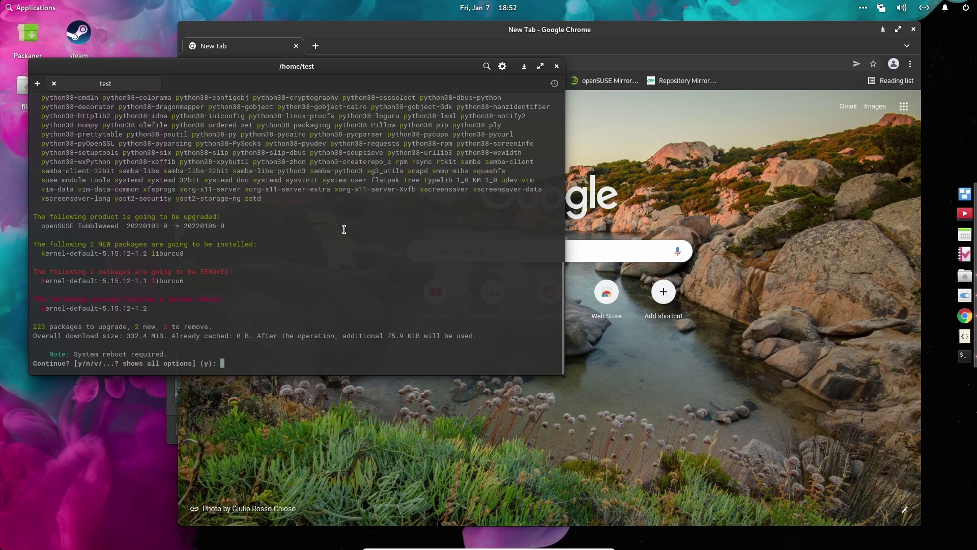
key(Return)
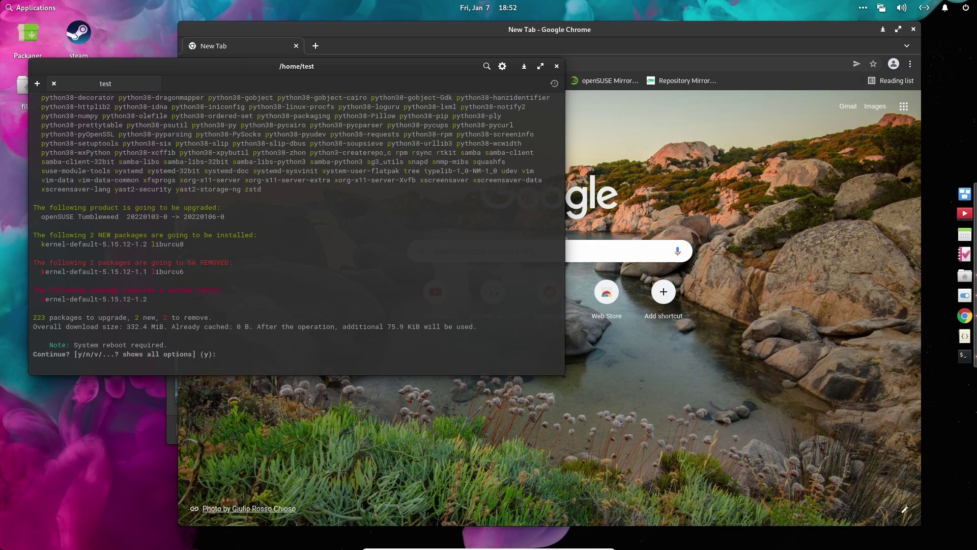
click(32, 11)
click(35, 160)
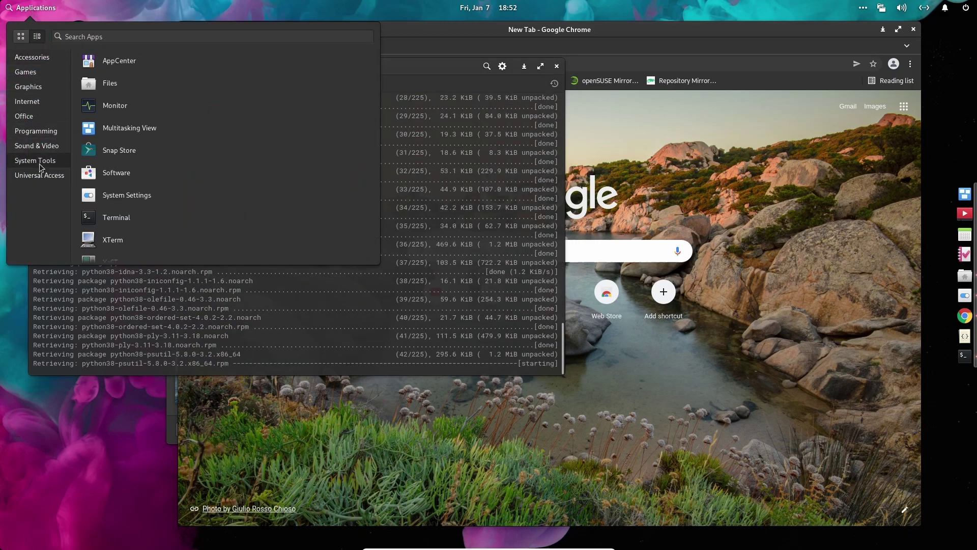
click(116, 198)
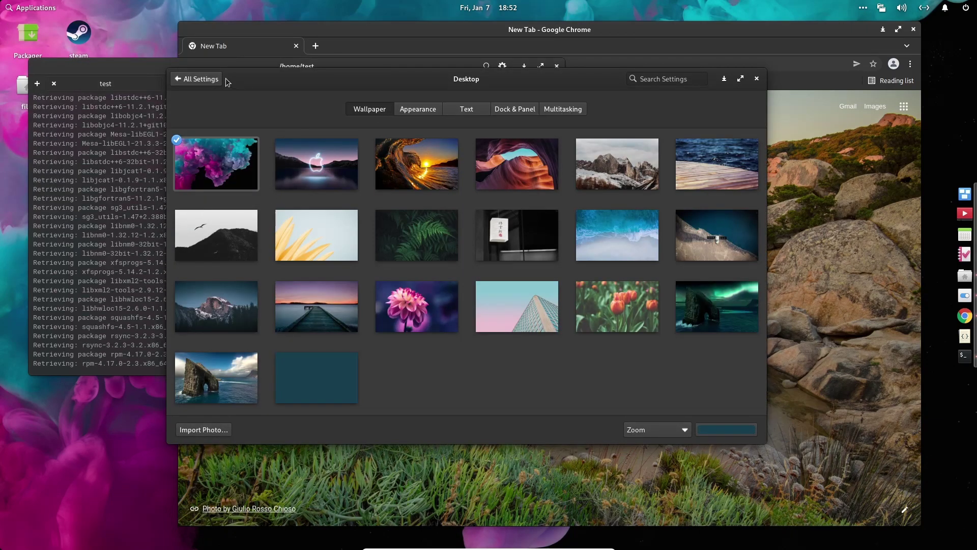
click(196, 79)
click(230, 177)
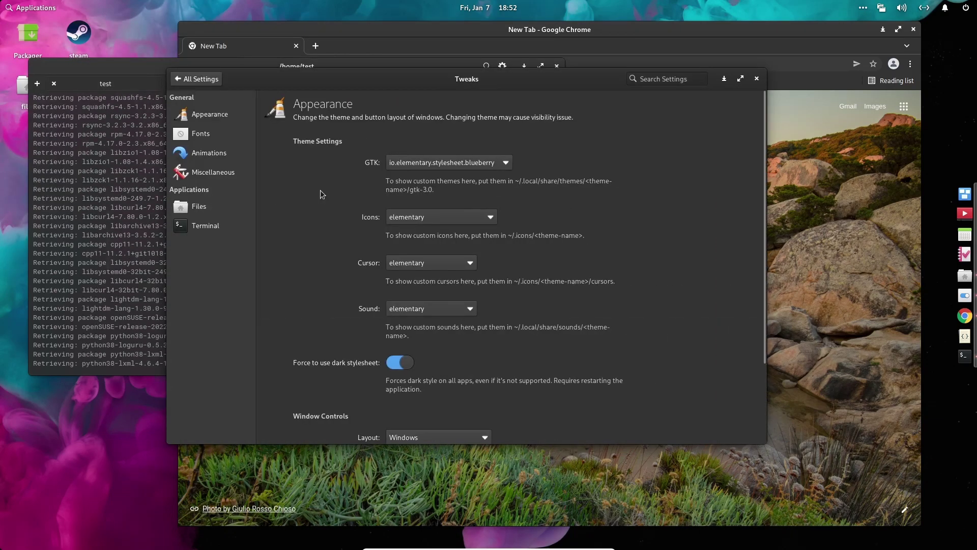
scroll(321, 193, down, 3)
scroll(320, 191, up, 3)
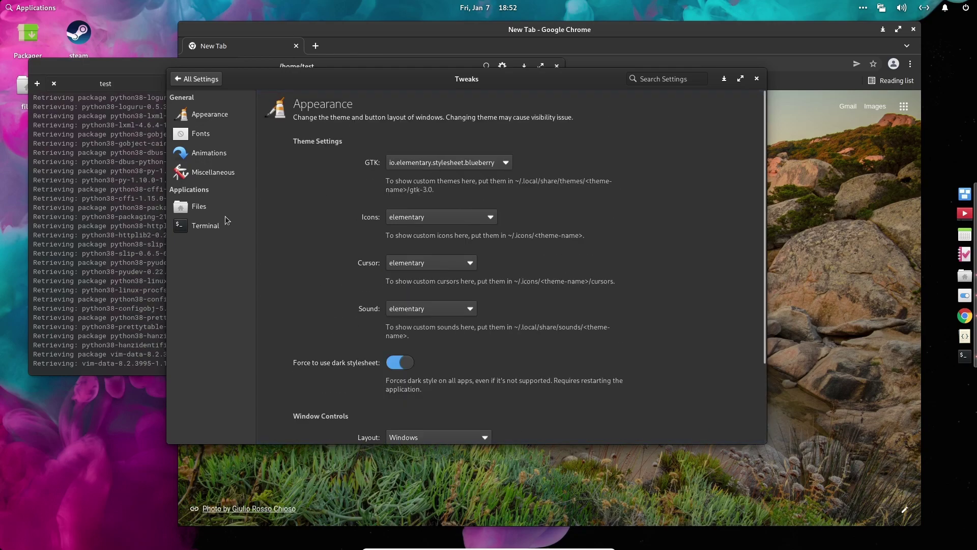
click(217, 225)
click(213, 208)
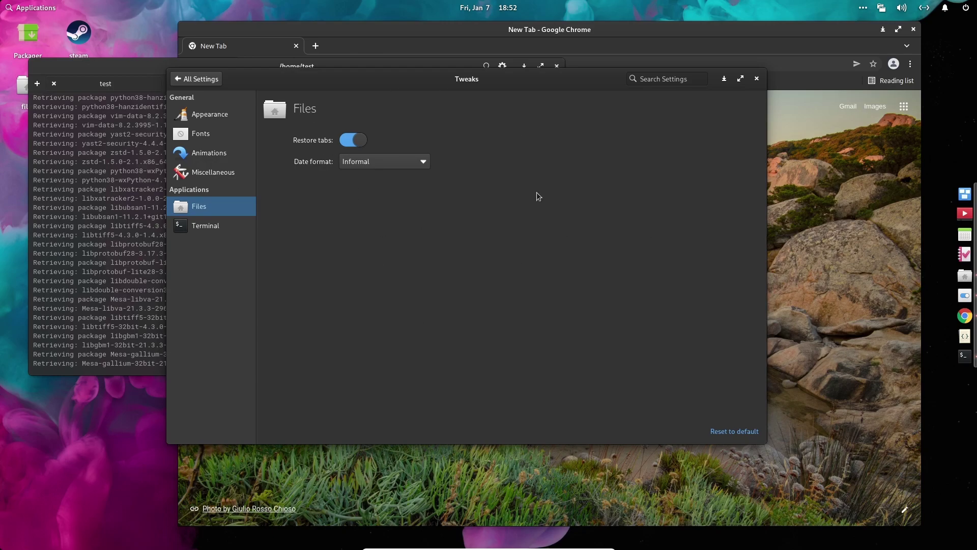
click(219, 169)
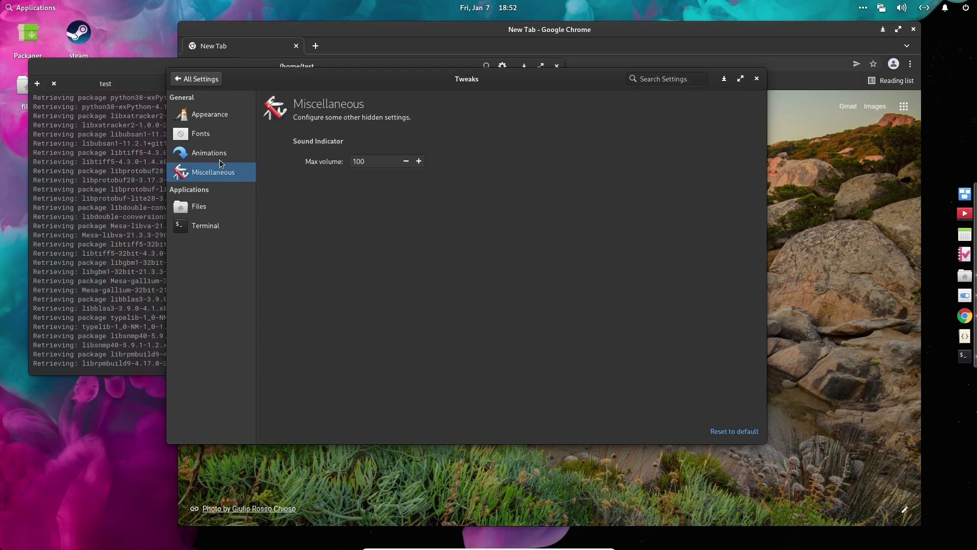
click(219, 157)
click(214, 115)
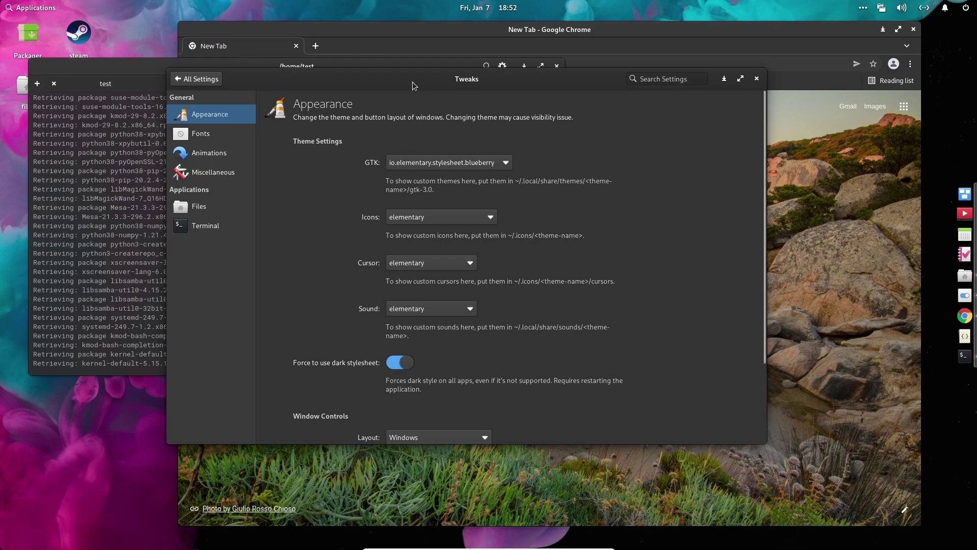
drag(412, 81, 411, 79)
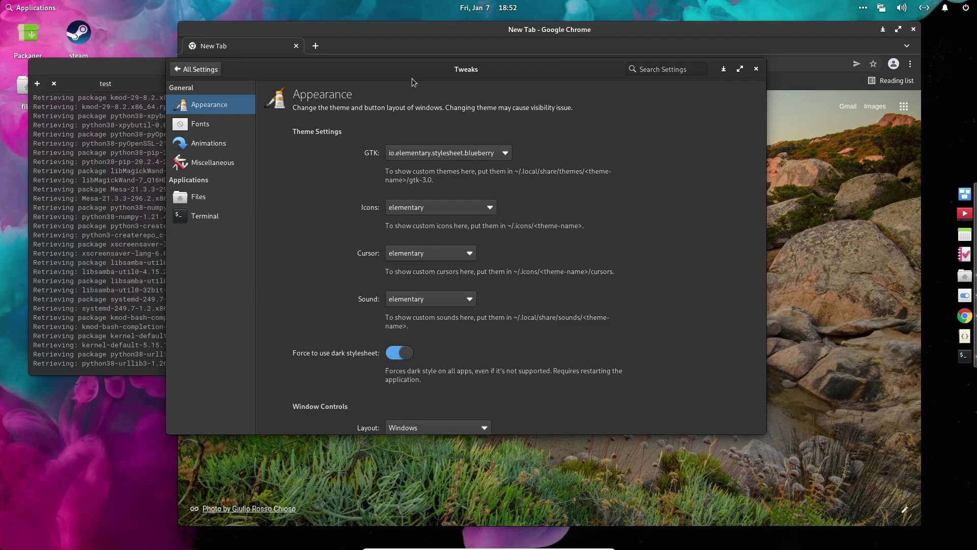
click(196, 69)
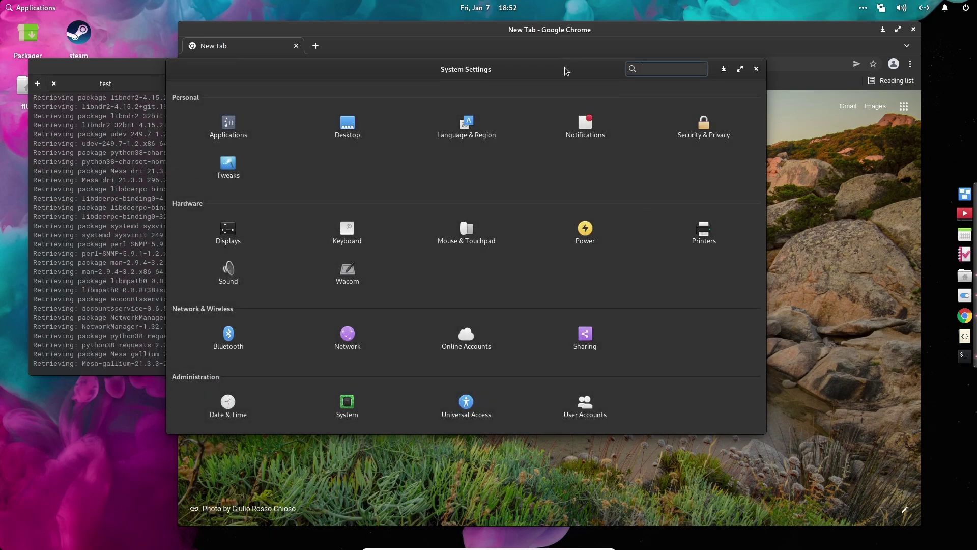
drag(565, 70, 512, 62)
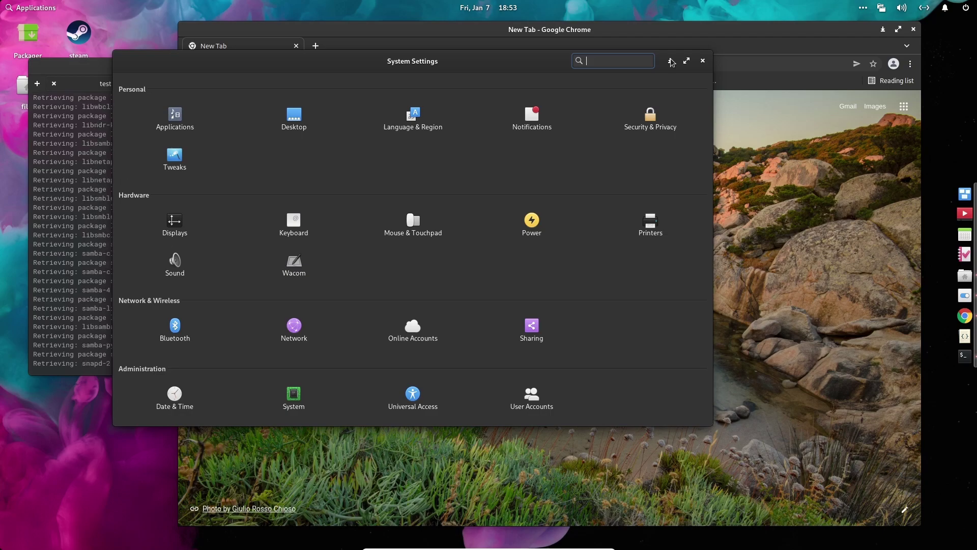
click(672, 61)
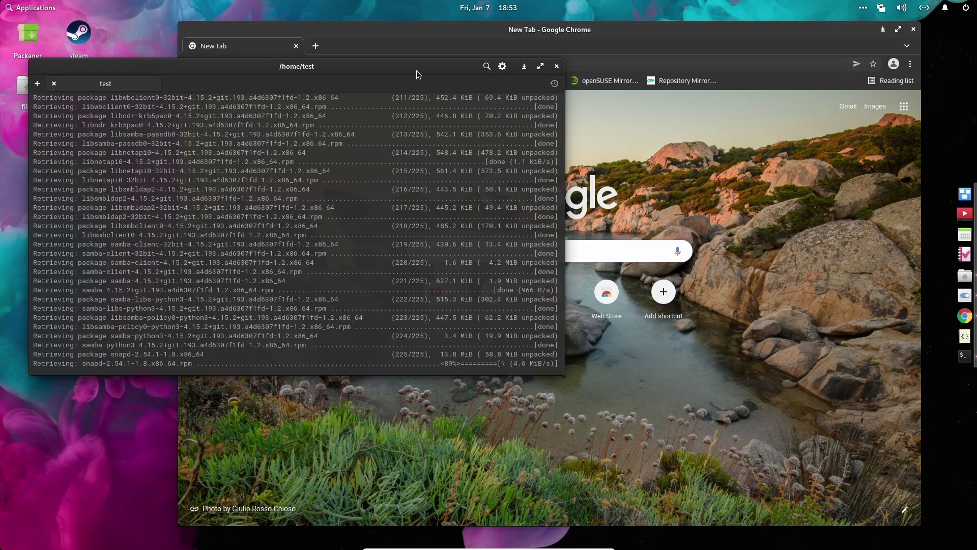
Step: Shift the terminal down and right so Chrome's address and bookmarks bars show
drag(445, 72, 450, 118)
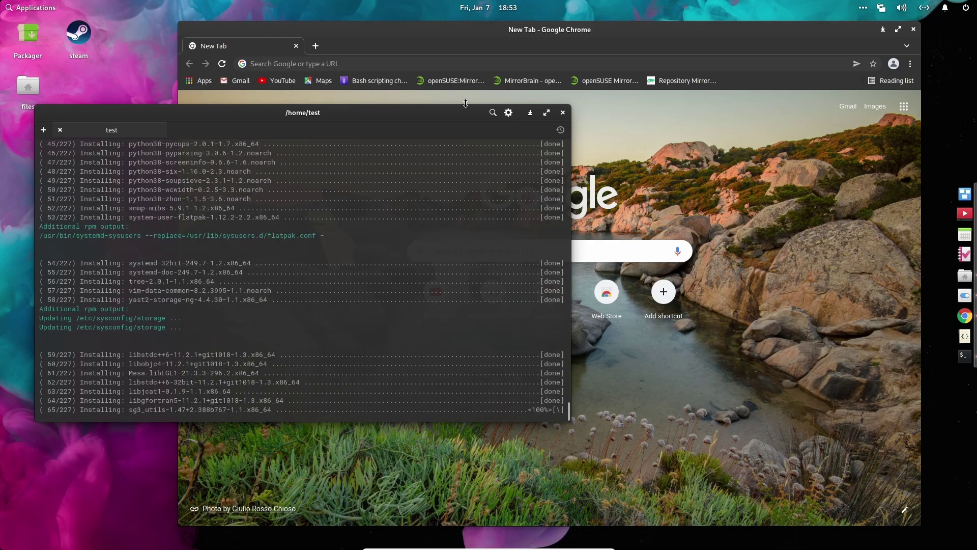
drag(483, 45, 481, 47)
click(139, 112)
drag(139, 112, 156, 109)
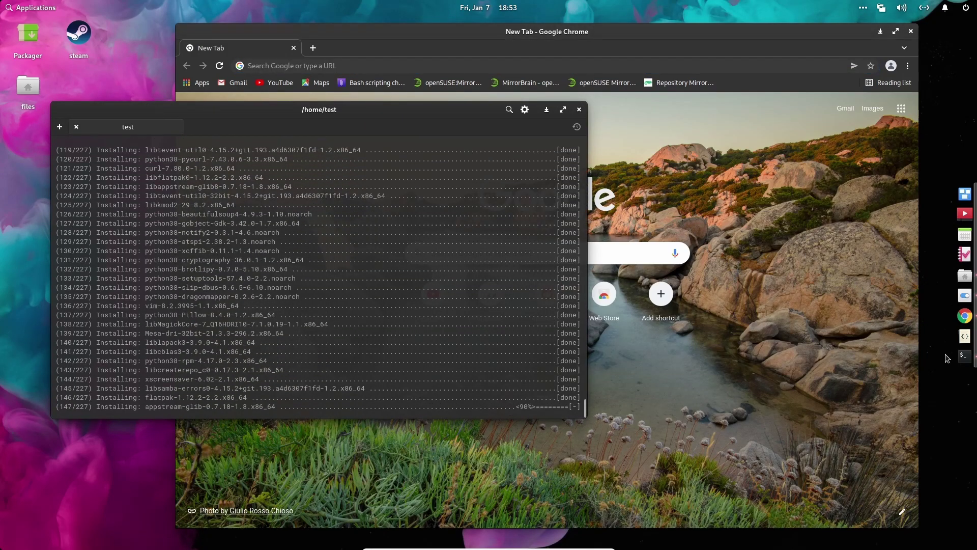
Step: Restore Desktop settings from the dock with the sea-arch wallpaper chosen, and move the window aside
click(965, 295)
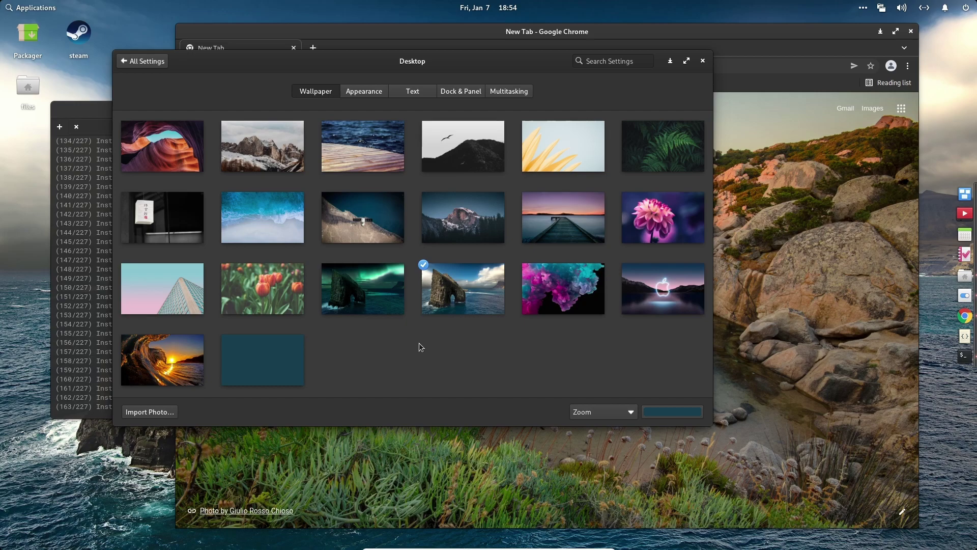
drag(273, 69, 399, 120)
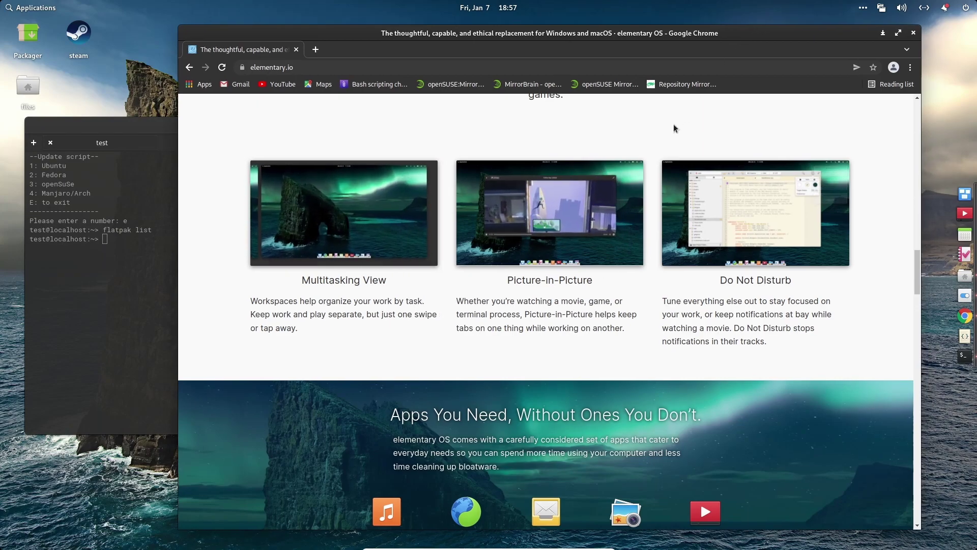
Step: Scroll through the elementary.io homepage, then raise the terminal in front of Chrome
scroll(673, 128, up, 1)
scroll(673, 128, down, 1)
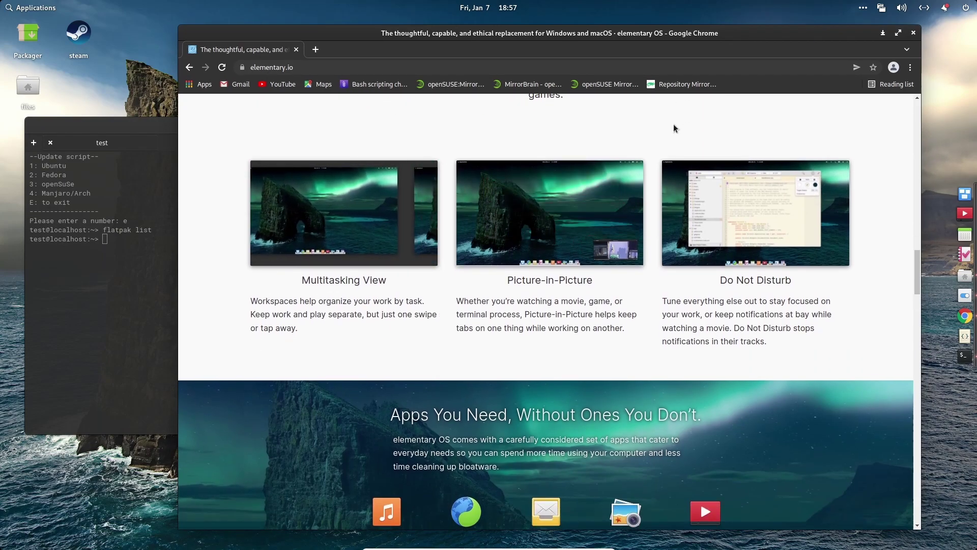
scroll(674, 128, up, 5)
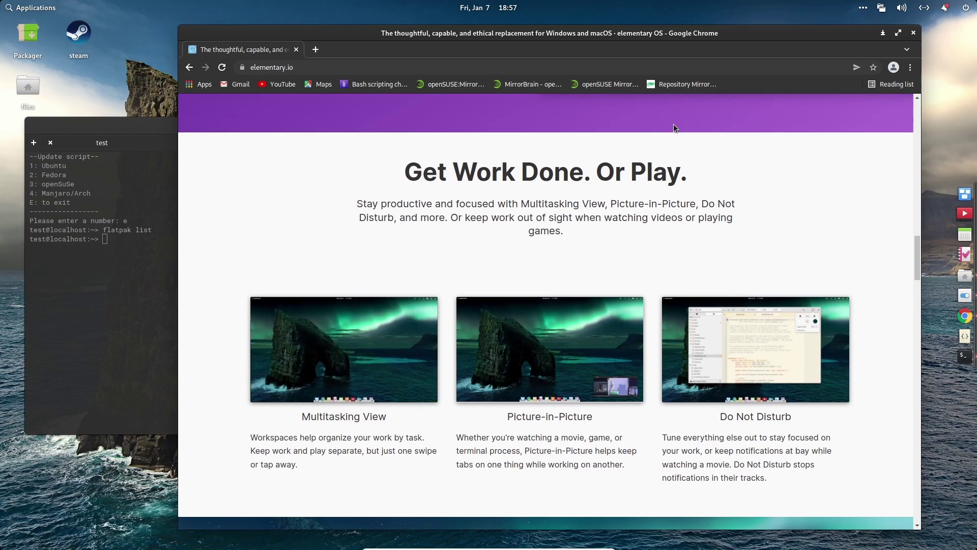
scroll(673, 128, up, 12)
scroll(674, 124, up, 20)
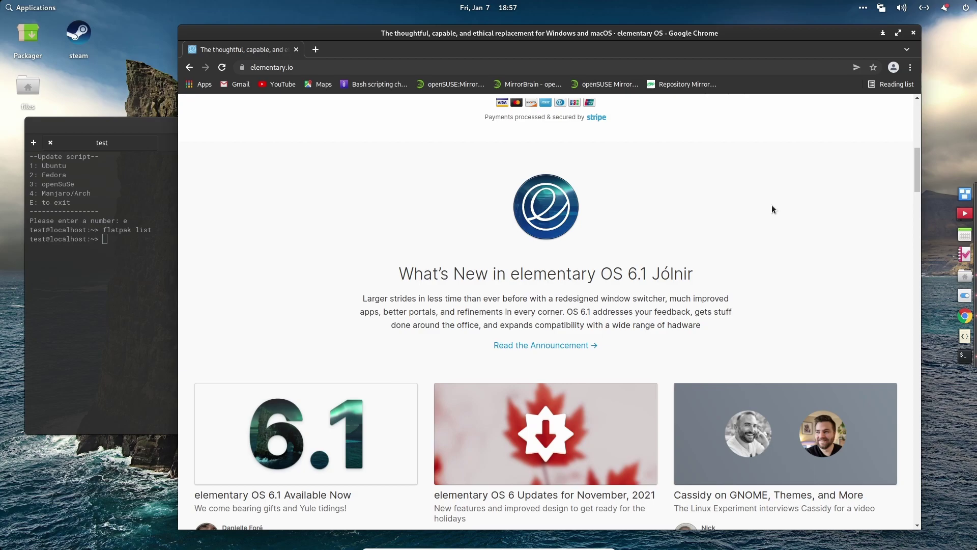
scroll(772, 205, up, 8)
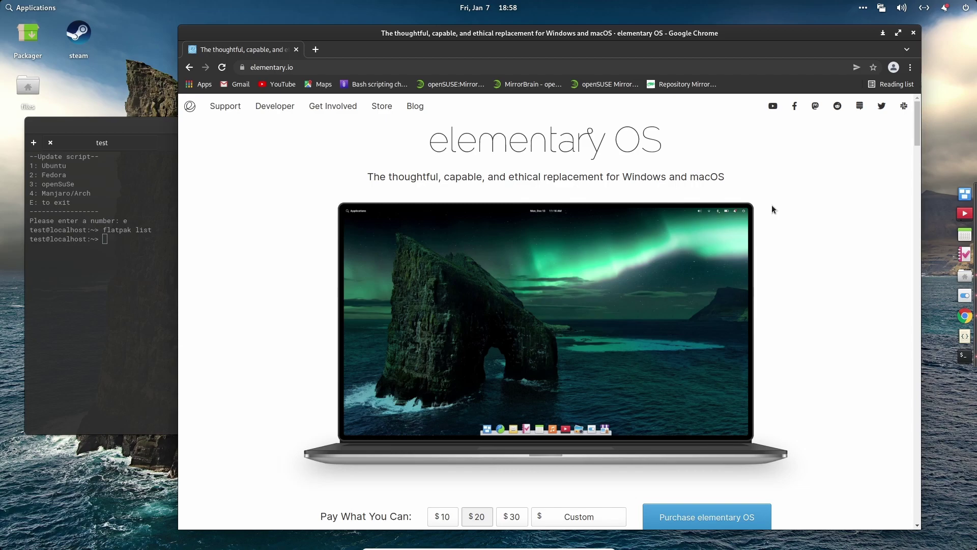
scroll(772, 206, down, 10)
click(140, 127)
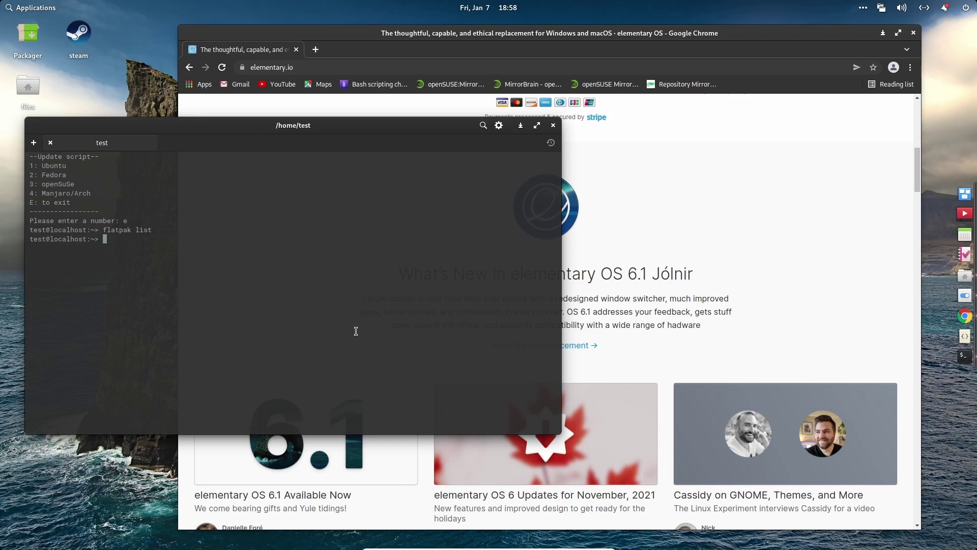
Step: Bring Chrome back over the terminal and scroll down its page
click(810, 341)
scroll(809, 341, down, 8)
scroll(808, 341, down, 3)
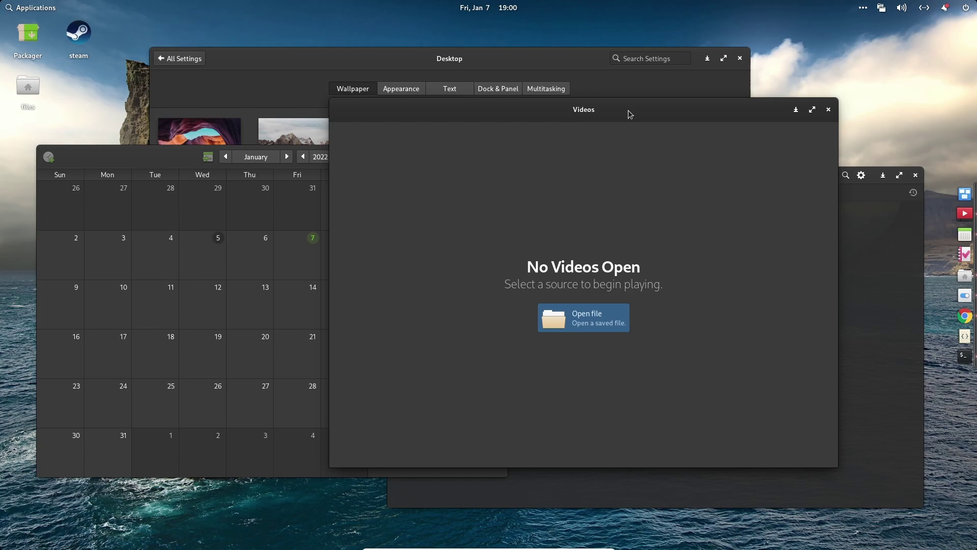
Step: Raise Desktop settings, then restart the system from the top-panel power menu
drag(584, 59, 591, 55)
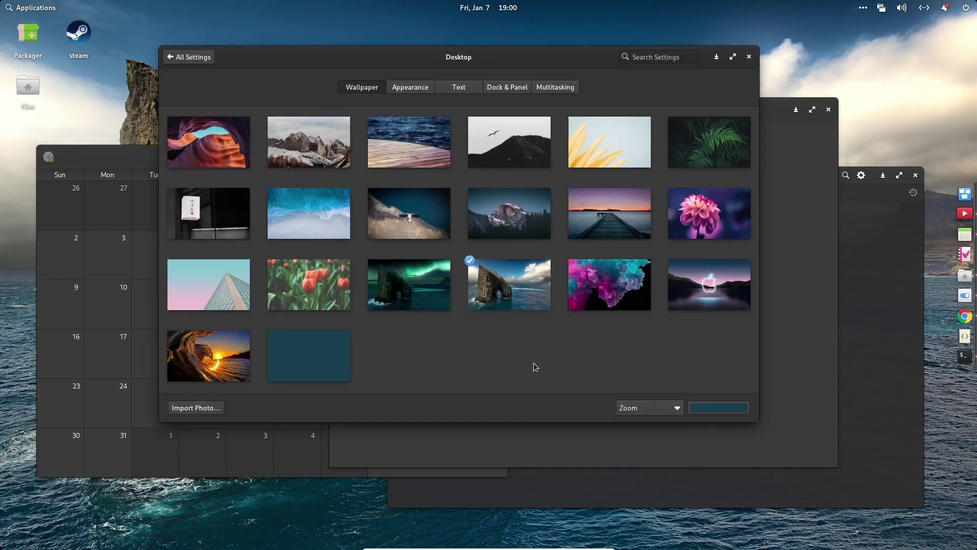
click(966, 7)
click(905, 134)
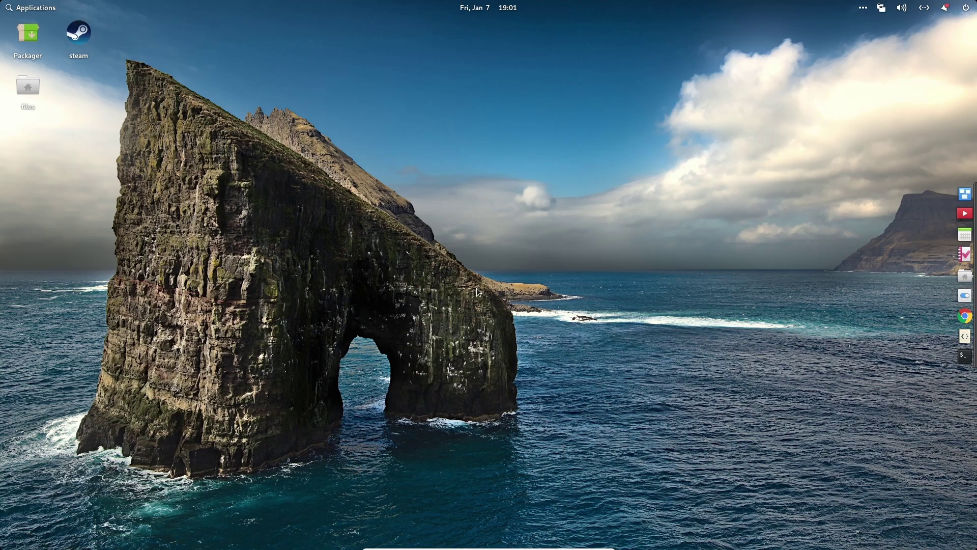
Step: Relaunch Chrome from the dock and unlock the login keyring with the account password
click(960, 318)
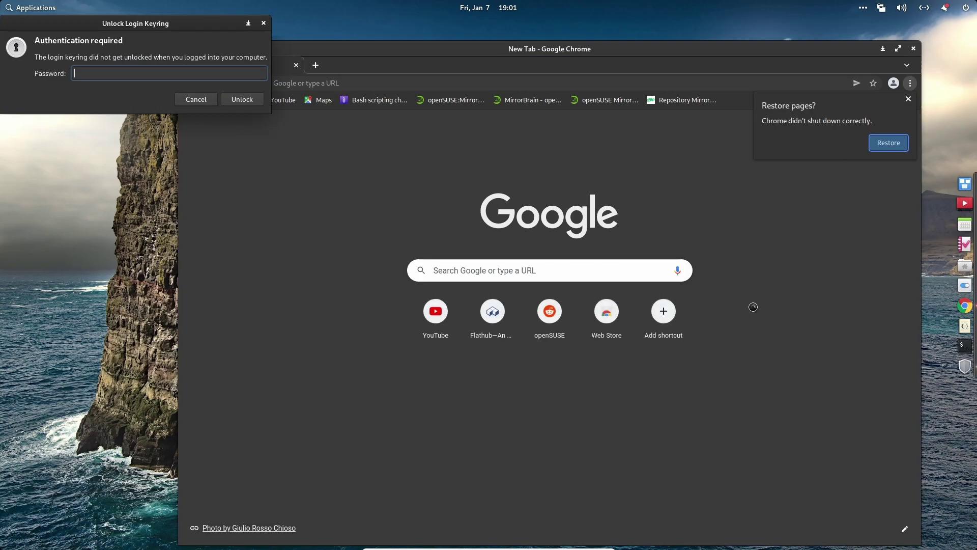
text(•••••)
key(Return)
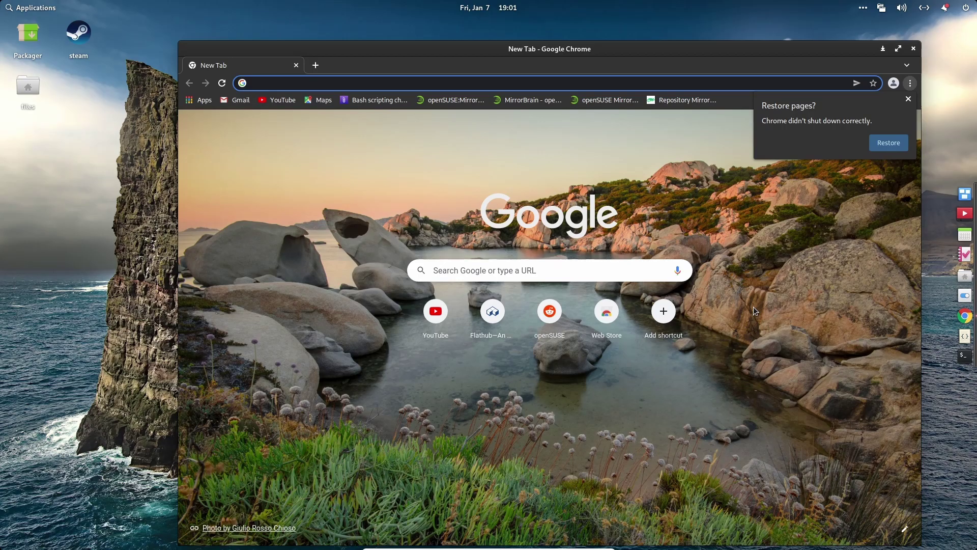